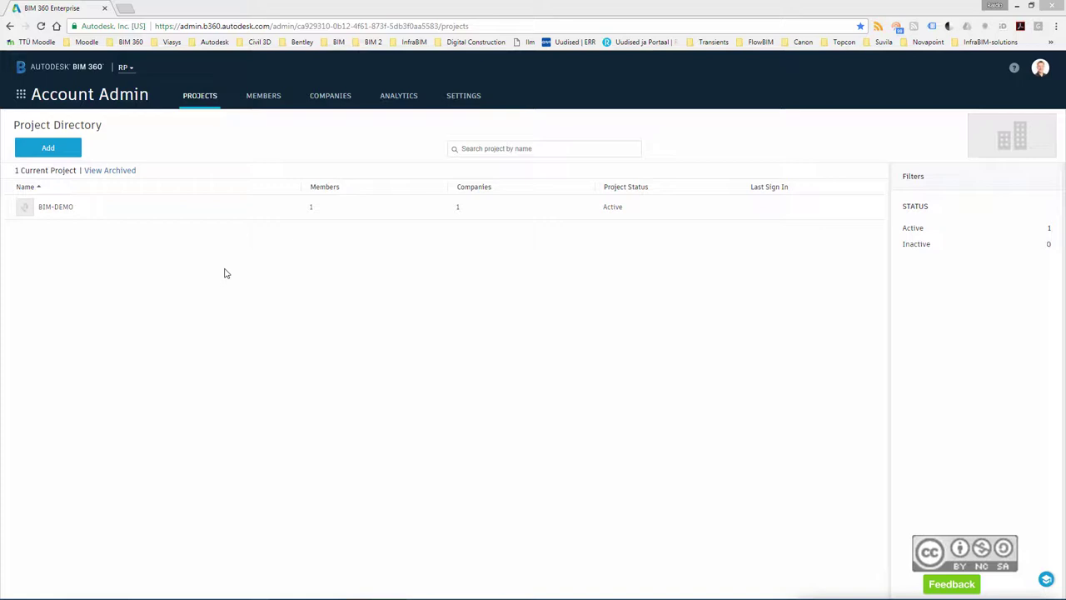
Switch Account Admin to the MEMBERS tab to show the two active members.
{"action": "left_click", "coordinate": [263, 96]}
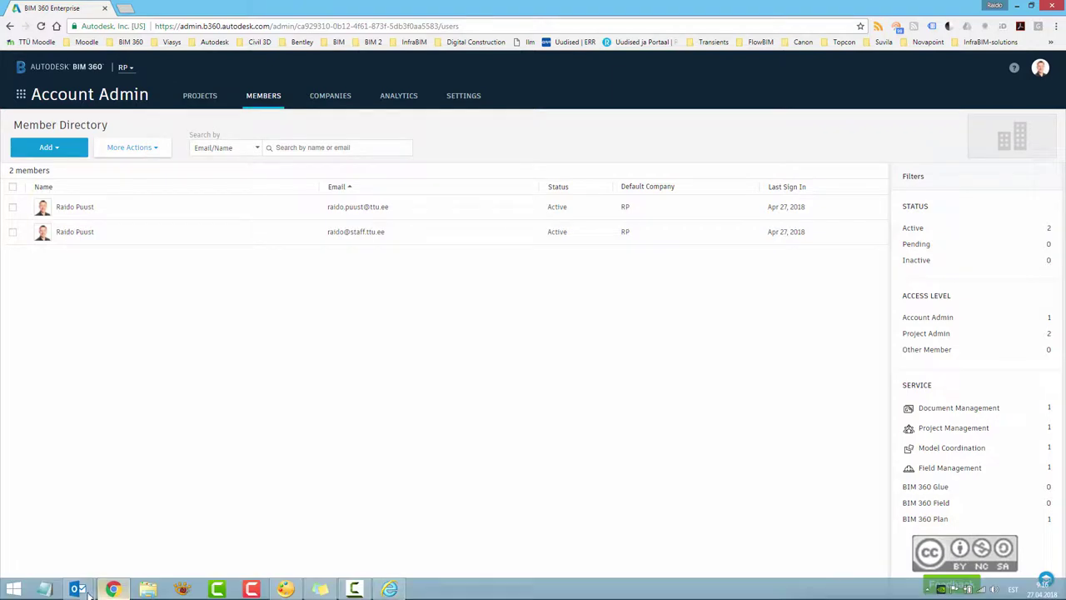
Bring up the 'Welcome to BIM-DEMO' invitation email in Outlook.
{"action": "mouse_move", "coordinate": [76, 589]}
{"action": "left_click", "coordinate": [200, 528]}
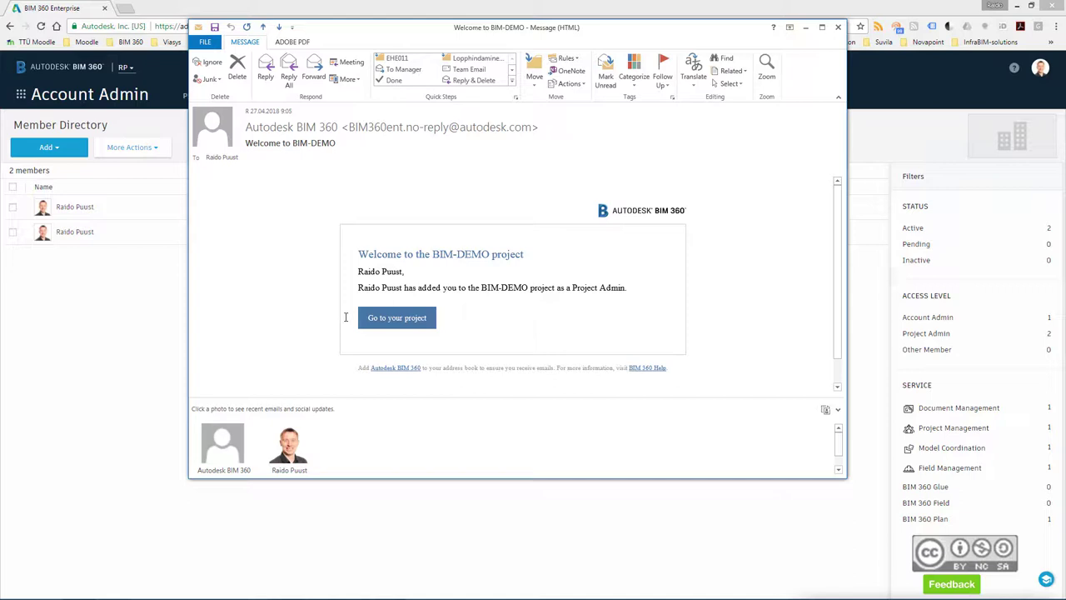
Copy the hyperlink behind the email's 'Go to your project' button.
{"action": "right_click", "coordinate": [395, 320]}
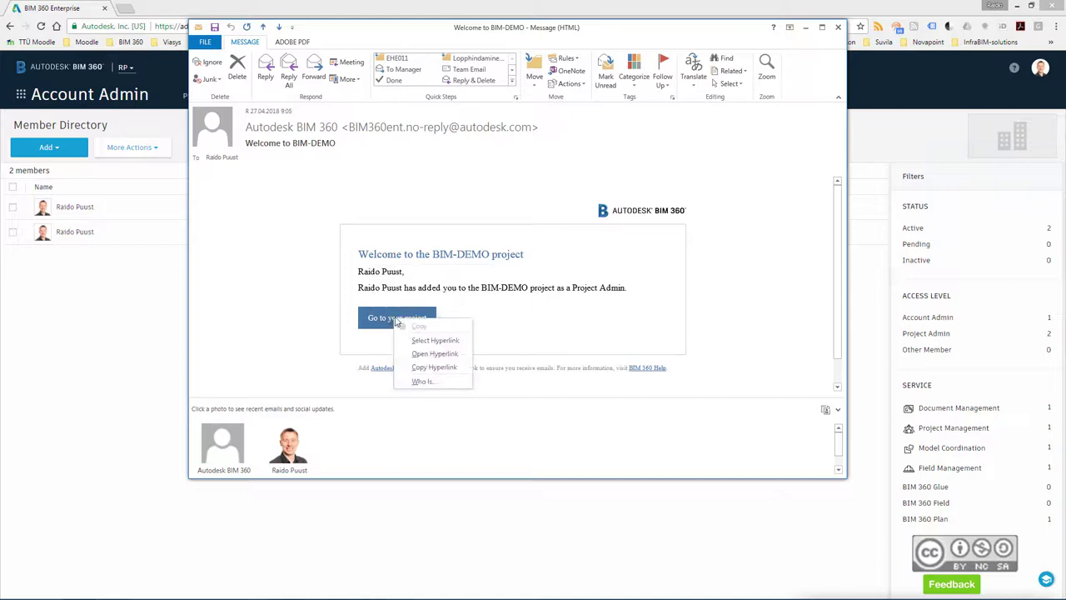
{"action": "left_click", "coordinate": [434, 368]}
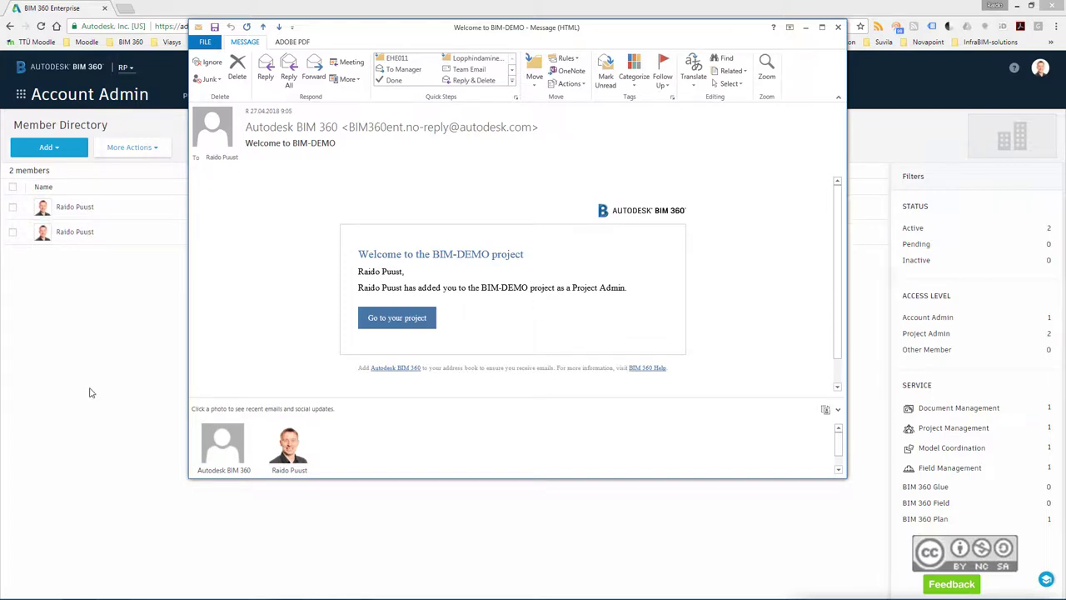
Launch Internet Explorer maximized and load the copied BIM-DEMO project link.
{"action": "key", "text": "super+s"}
{"action": "type", "text": "internet Explorer"}
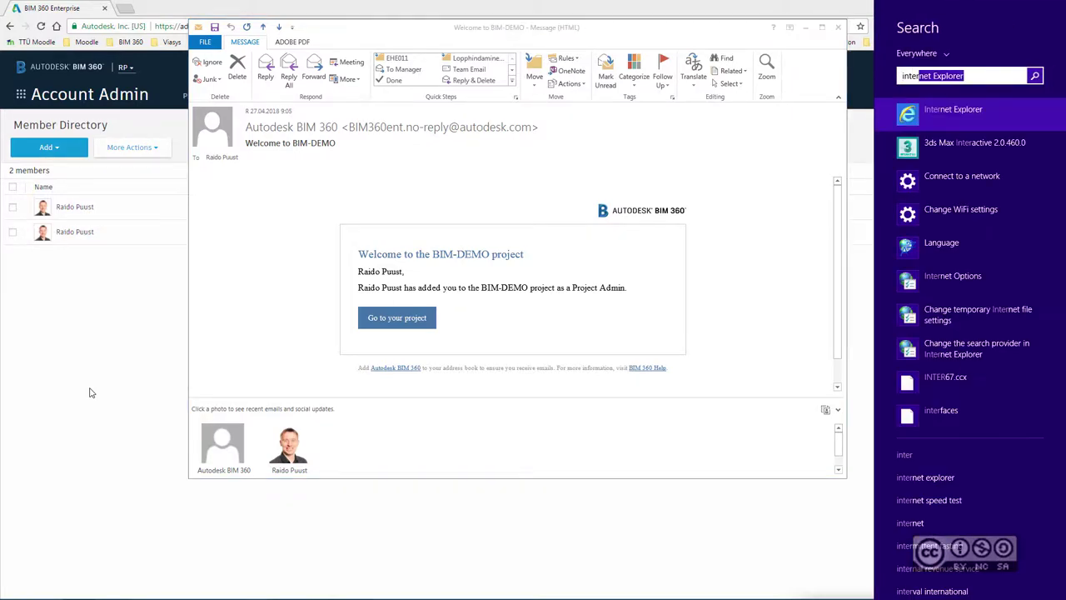
{"action": "key", "text": "Return"}
{"action": "key", "text": "ctrl+v"}
{"action": "key", "text": "Return"}
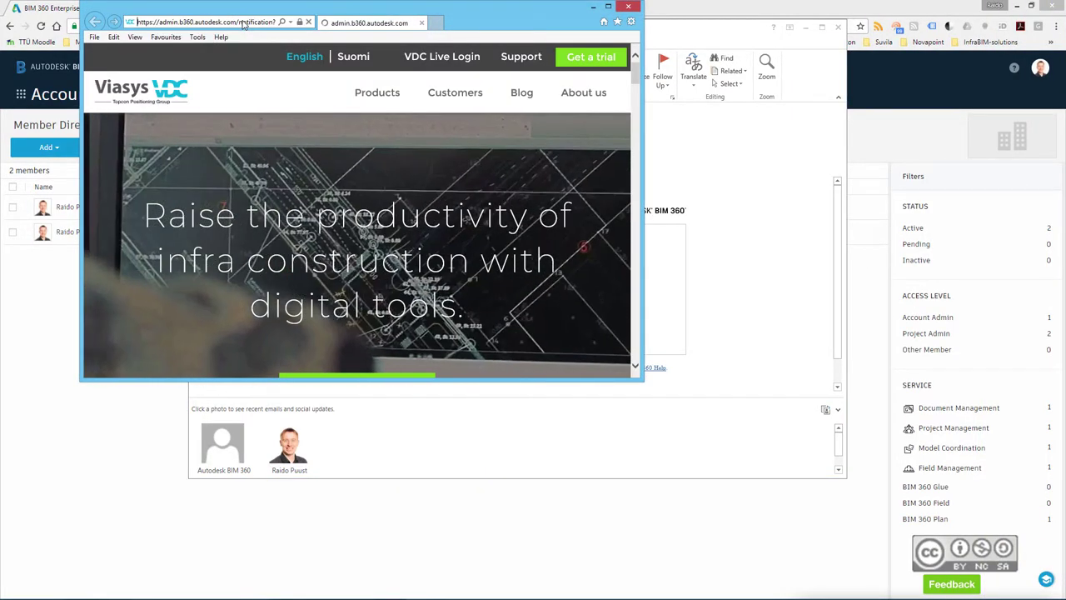
{"action": "key", "text": "super+Up"}
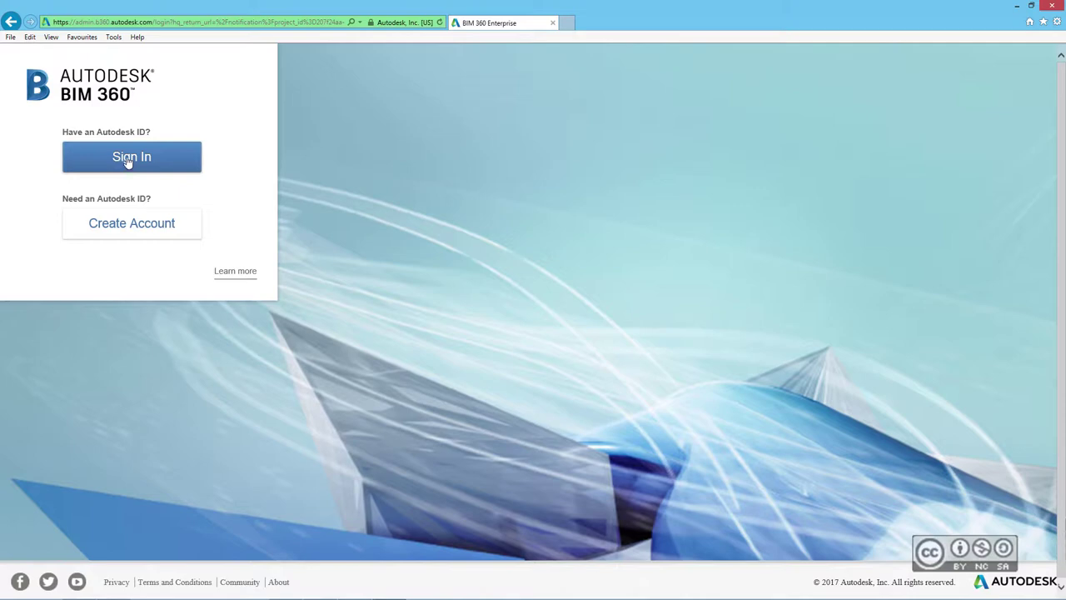
Sign in to BIM 360 with the prefilled email to reach BIM-DEMO members.
{"action": "left_click", "coordinate": [129, 162]}
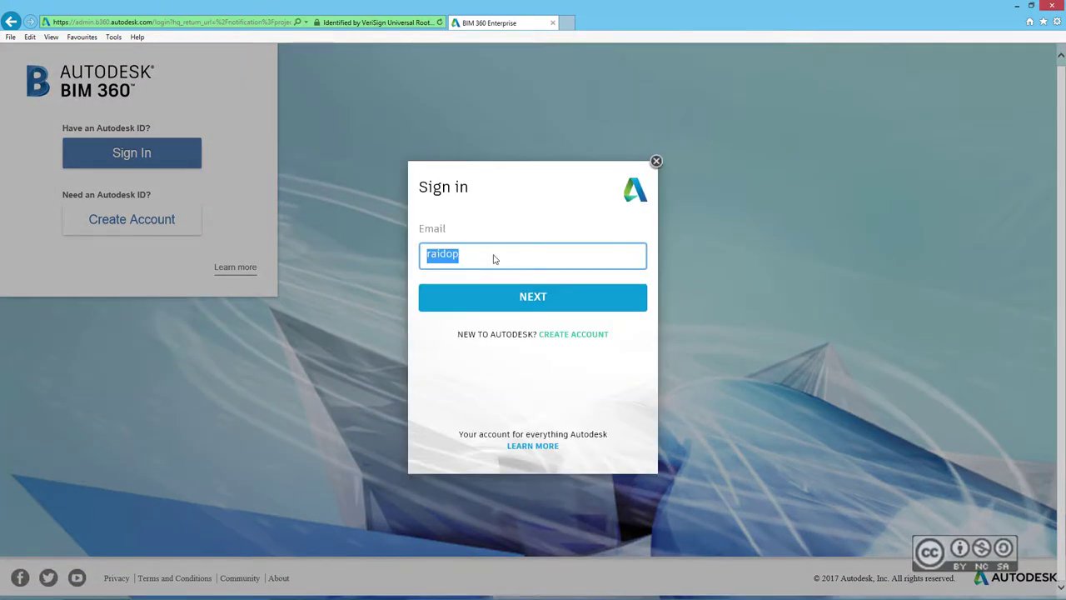
{"action": "left_click", "coordinate": [531, 297]}
{"action": "left_click", "coordinate": [537, 351]}
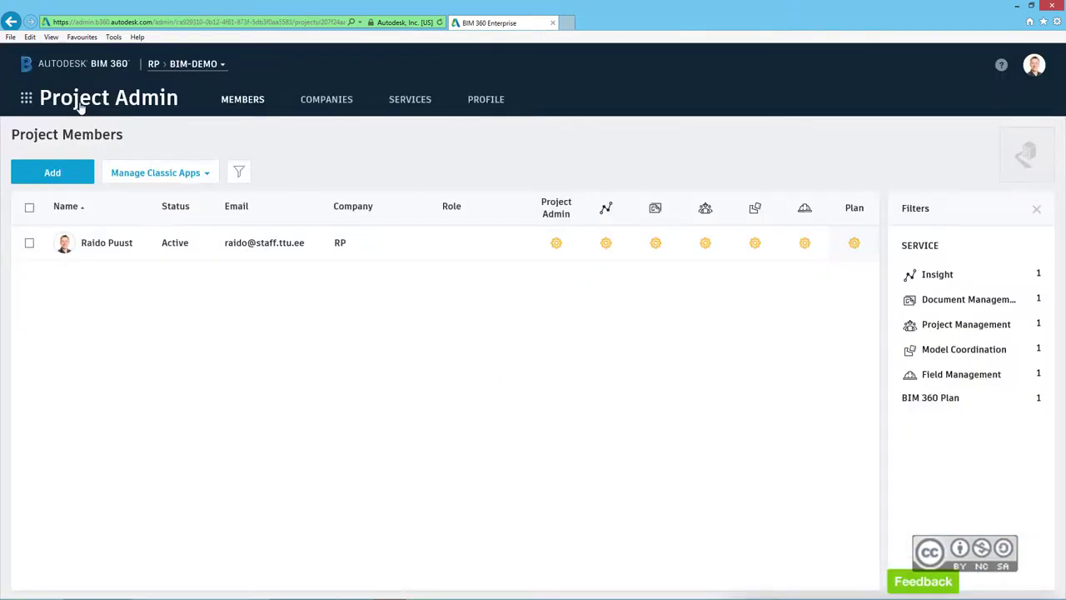
{"action": "left_click", "coordinate": [26, 99]}
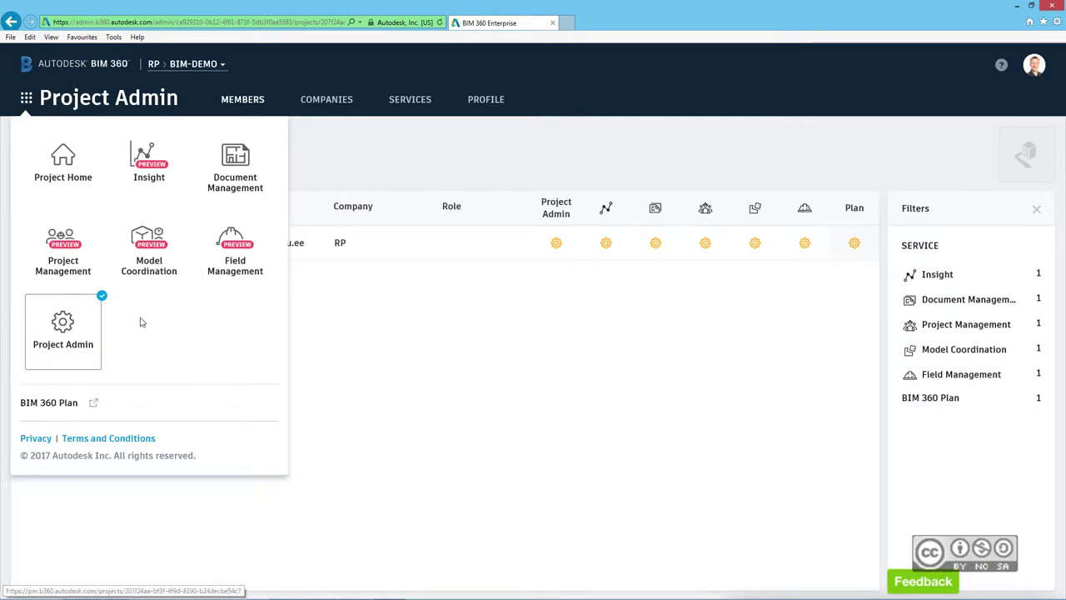
{"action": "left_click", "coordinate": [324, 322]}
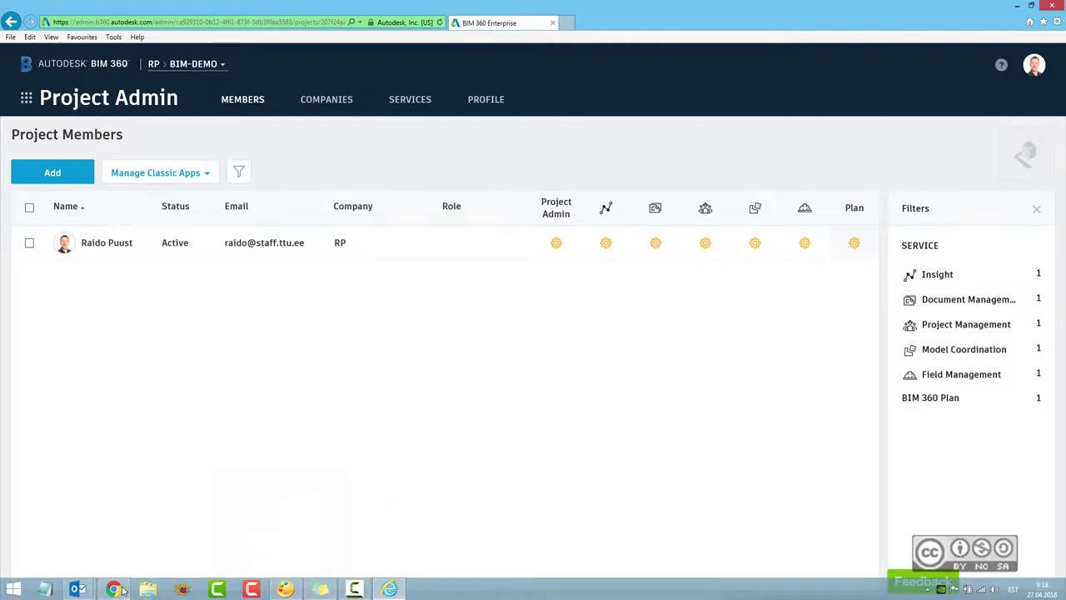
{"action": "left_click", "coordinate": [114, 589]}
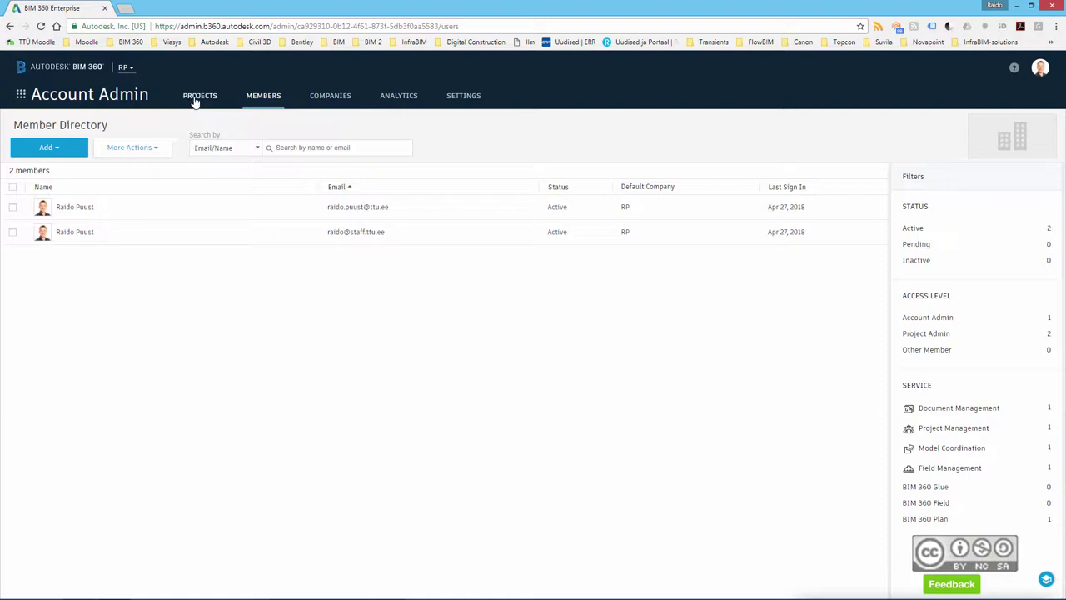
{"action": "left_click", "coordinate": [196, 97]}
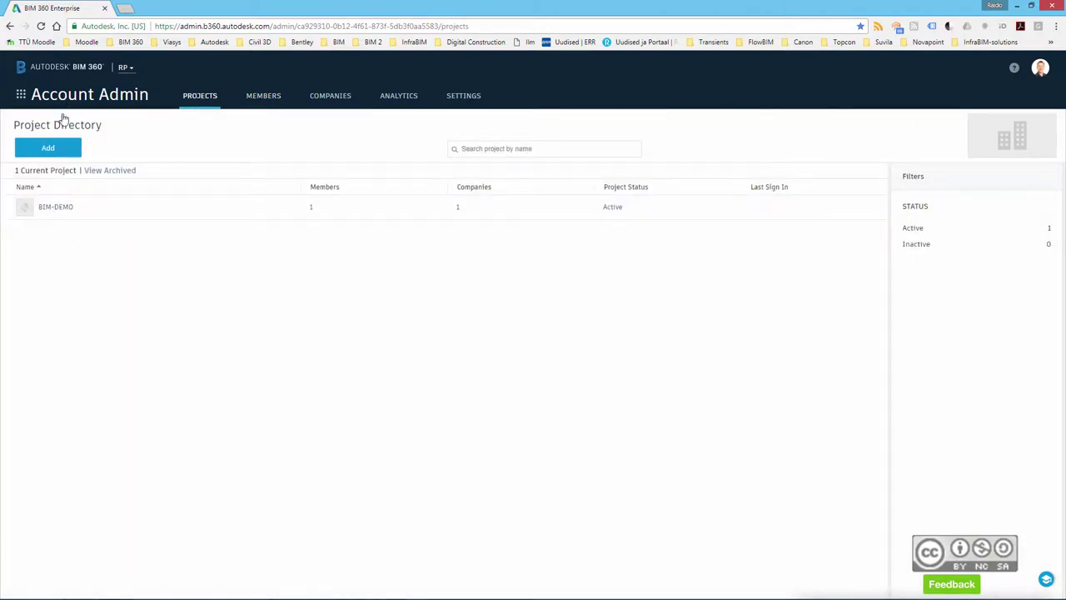
{"action": "left_click", "coordinate": [53, 208]}
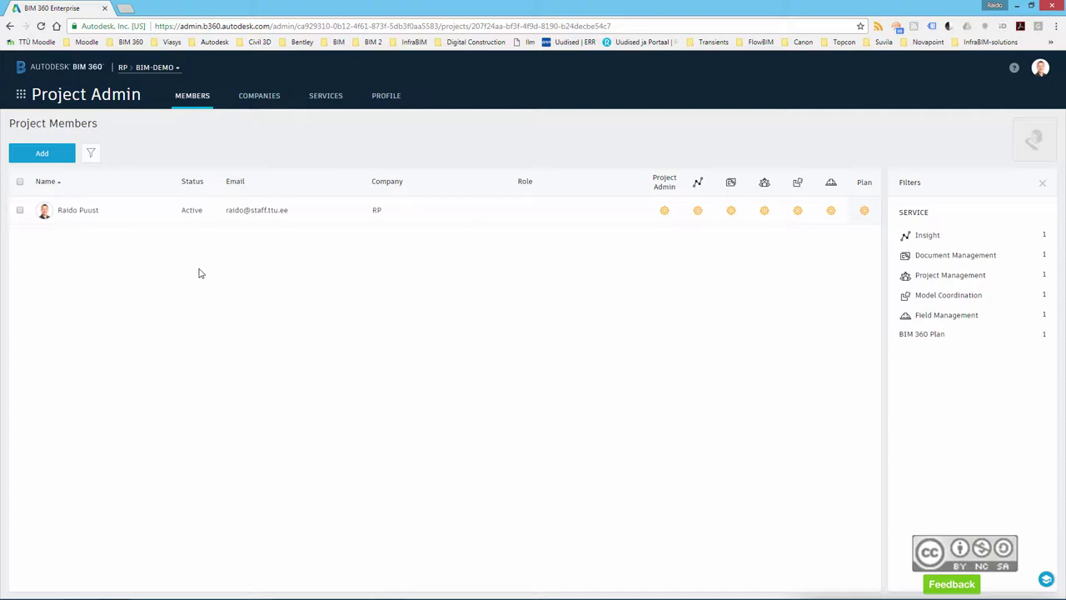
{"action": "left_click", "coordinate": [20, 95]}
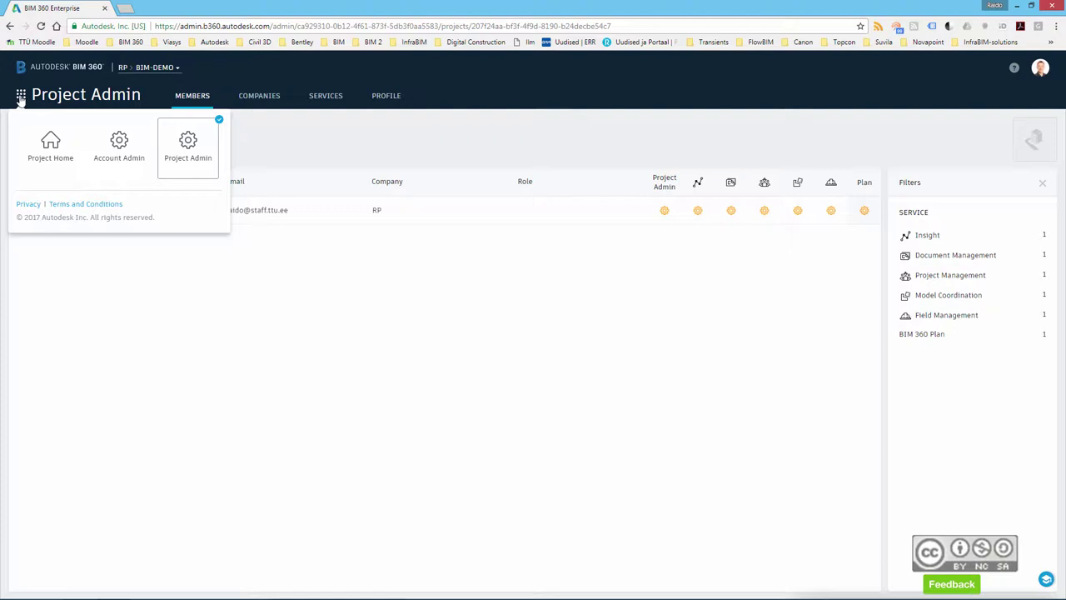
{"action": "left_click", "coordinate": [175, 314]}
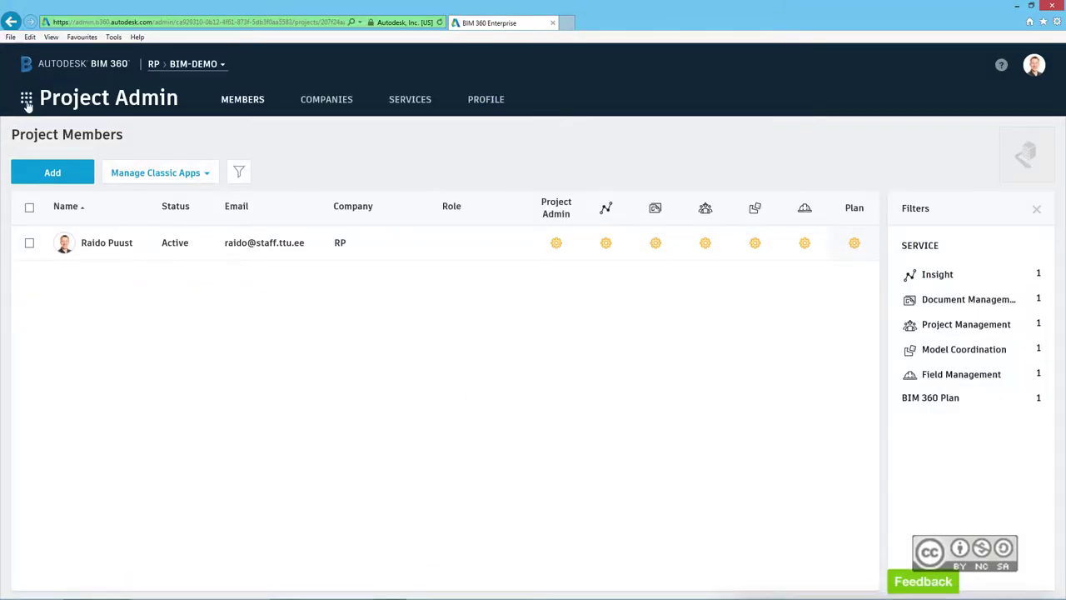
{"action": "left_click", "coordinate": [28, 101]}
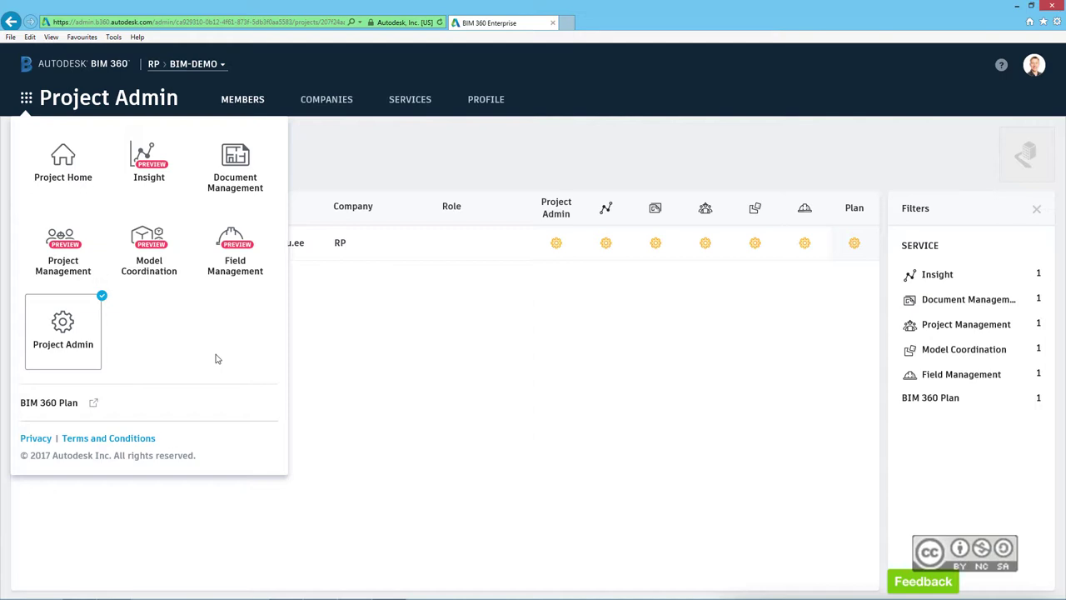
{"action": "left_click", "coordinate": [333, 383]}
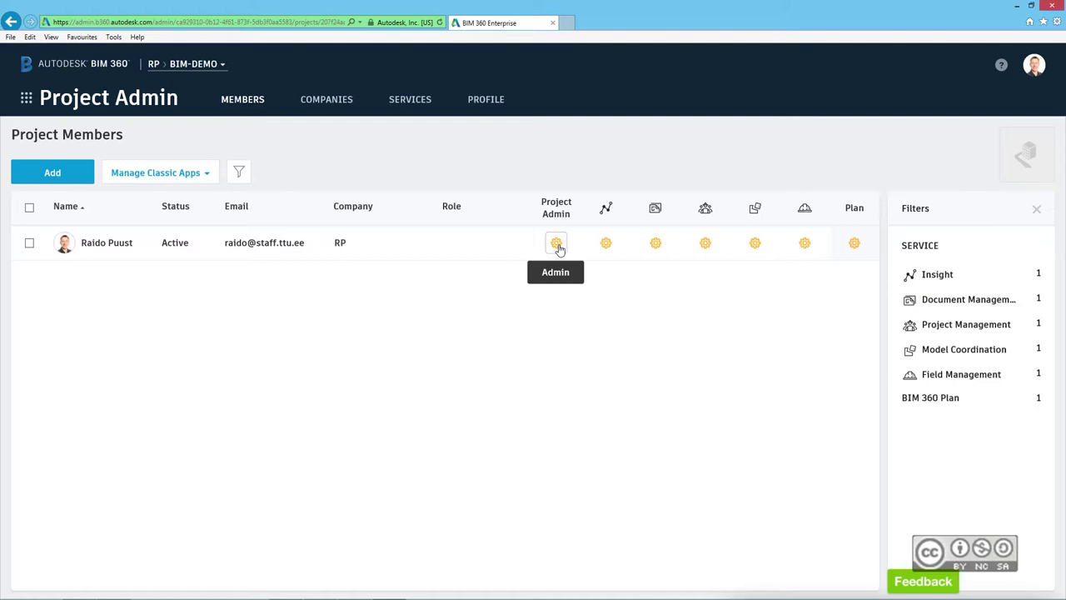
{"action": "left_click", "coordinate": [607, 243]}
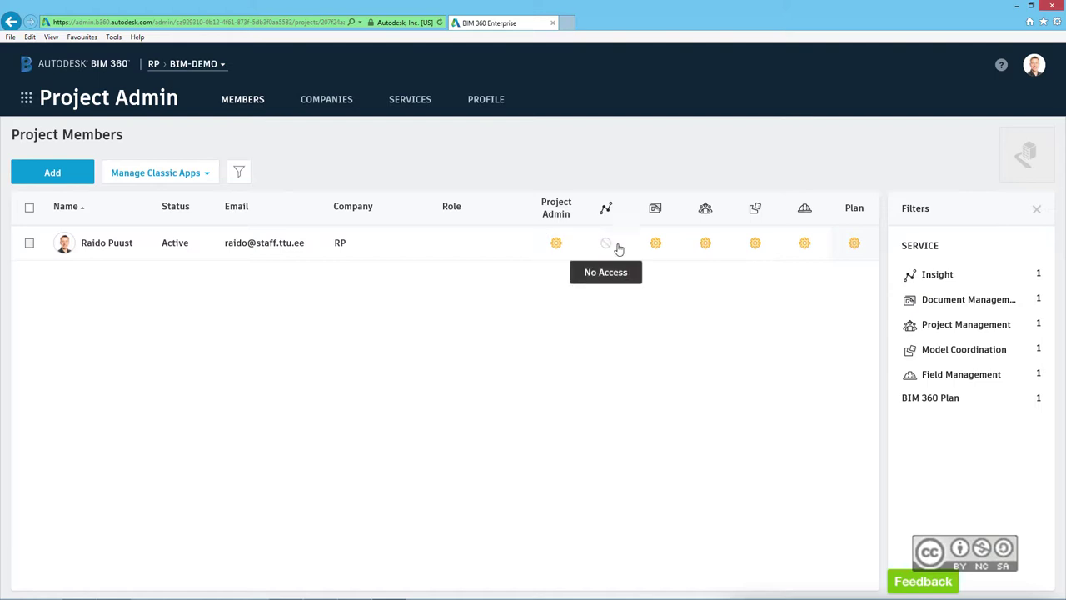
{"action": "left_click", "coordinate": [606, 245]}
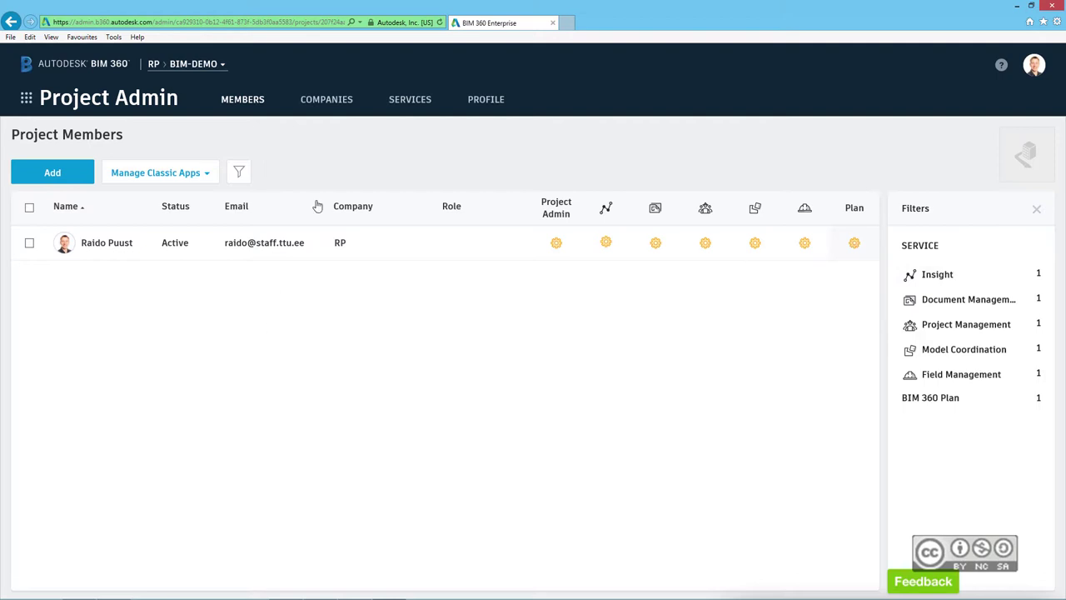
{"action": "left_click", "coordinate": [325, 100]}
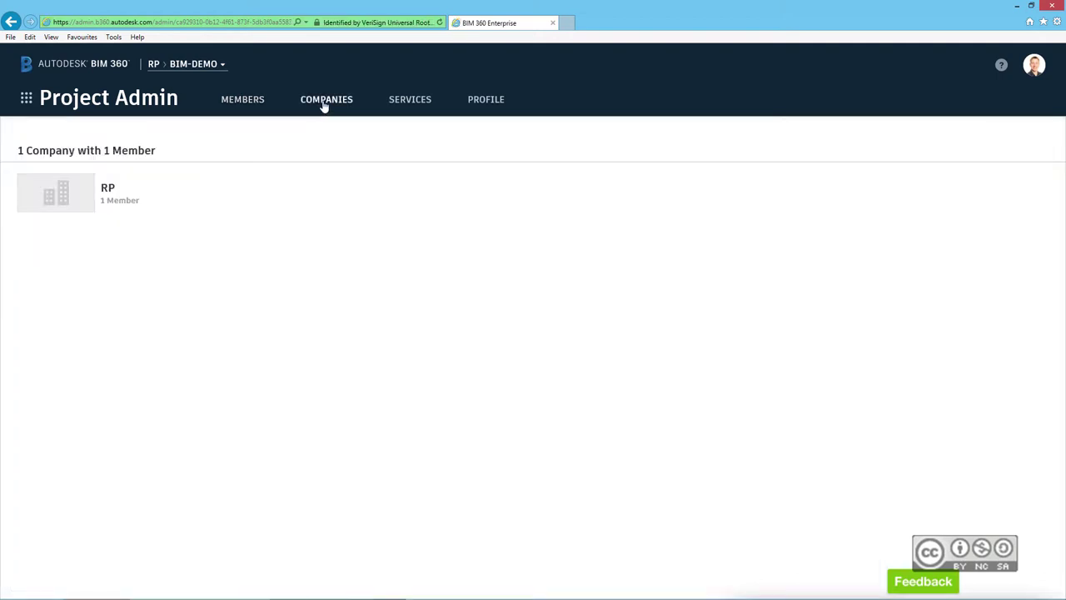
{"action": "left_click", "coordinate": [420, 107]}
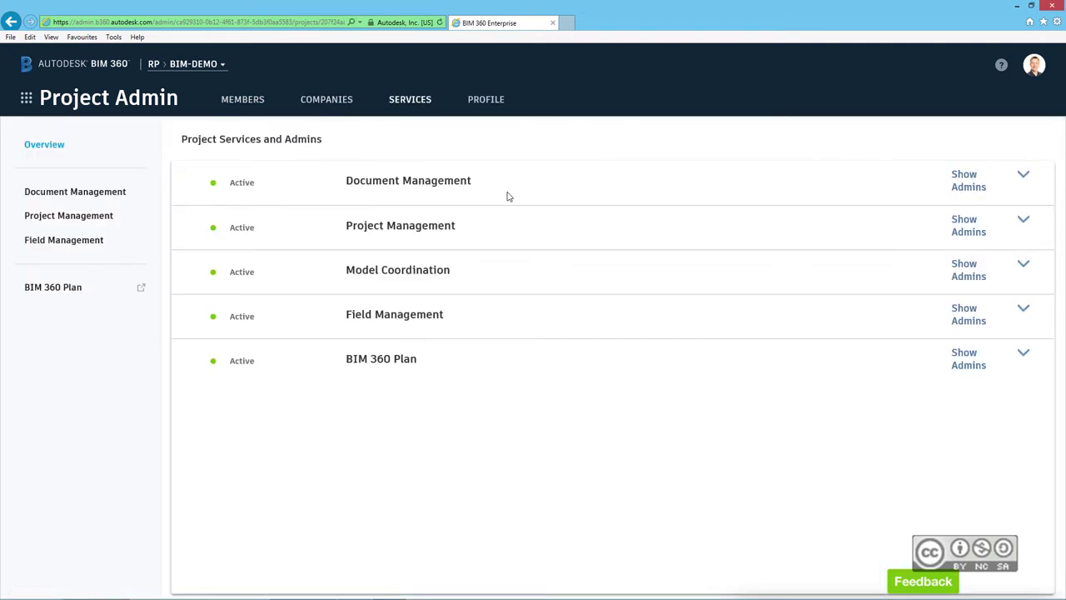
{"action": "left_click", "coordinate": [1023, 177]}
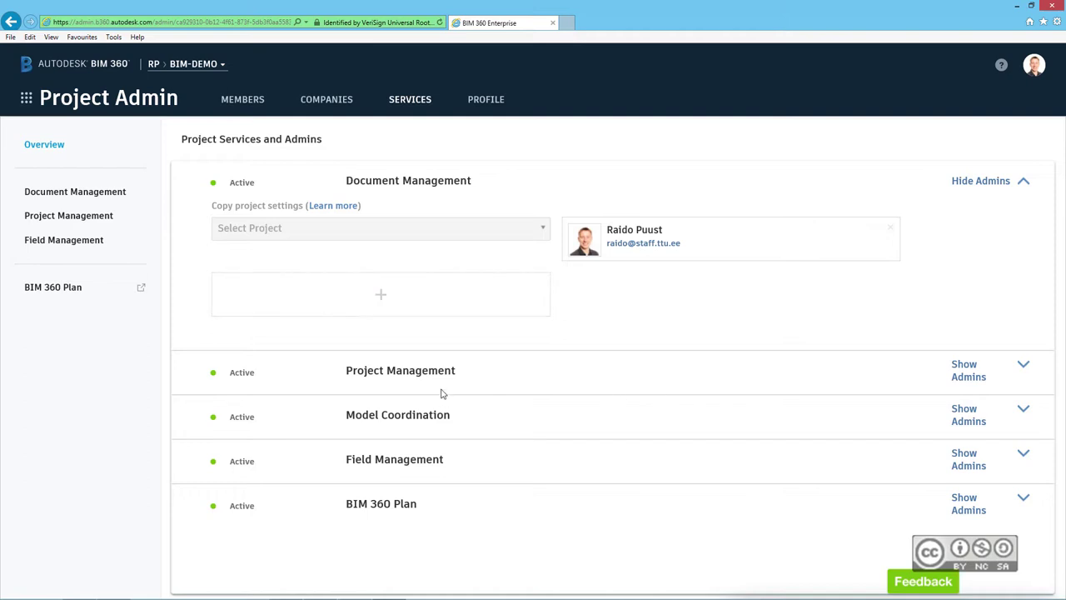
{"action": "left_click", "coordinate": [1025, 188]}
{"action": "left_click", "coordinate": [486, 99]}
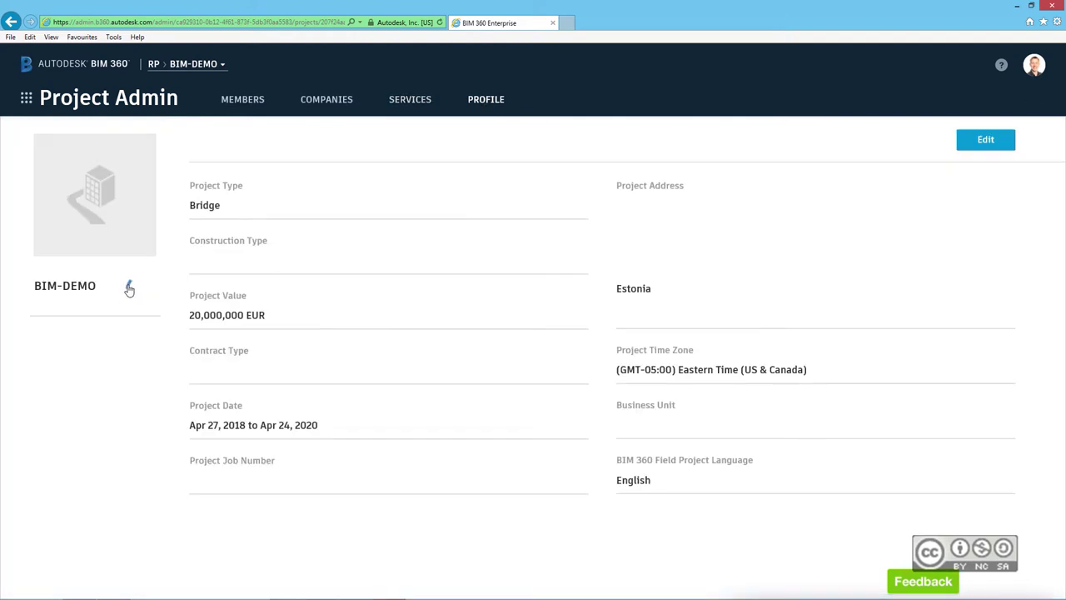
{"action": "left_click", "coordinate": [129, 288]}
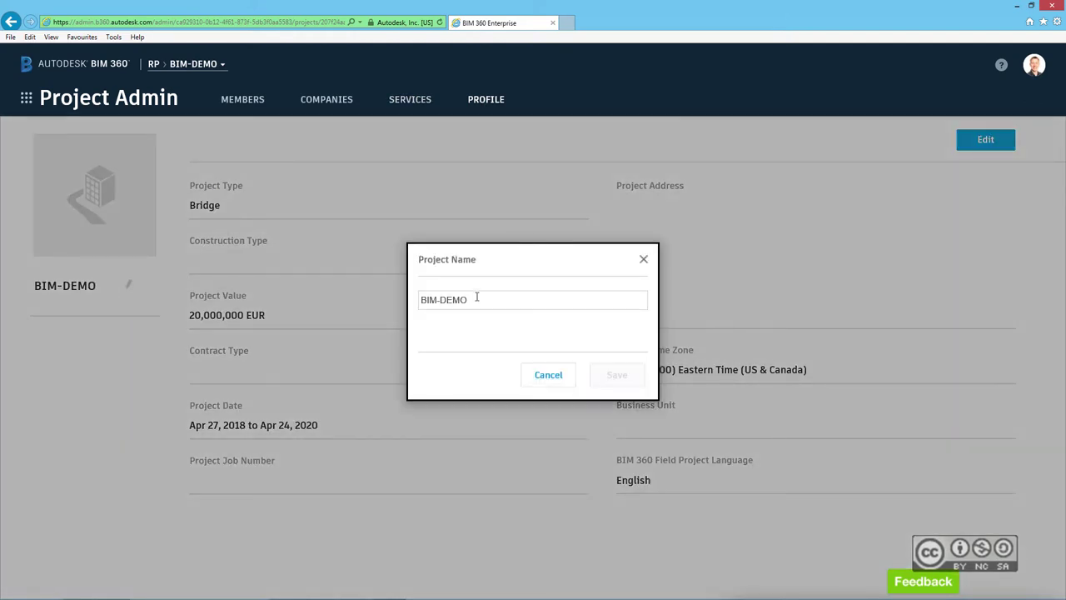
{"action": "left_click", "coordinate": [550, 376]}
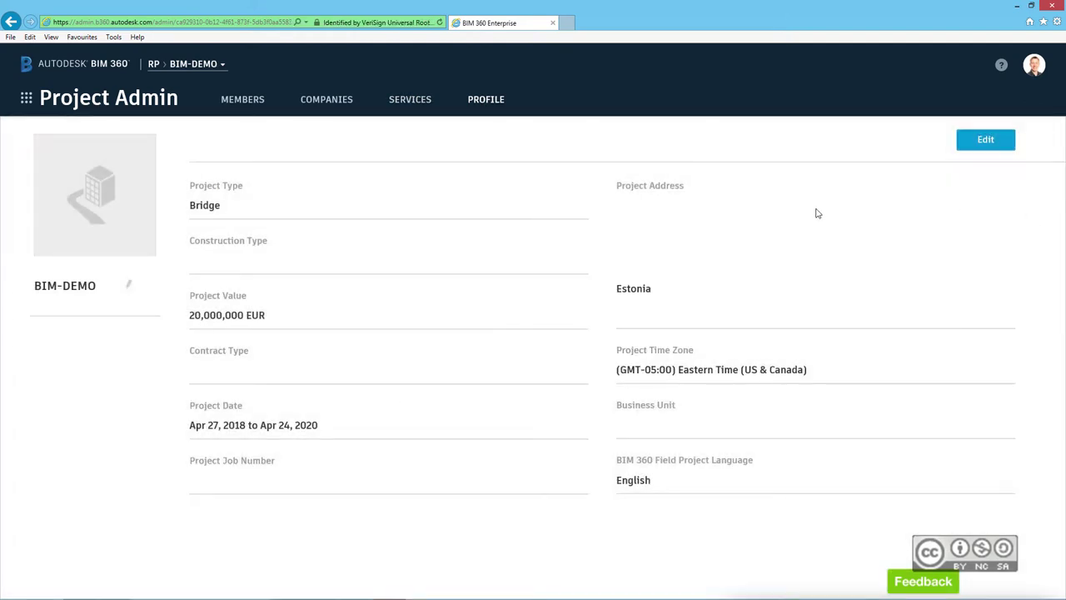
{"action": "left_click", "coordinate": [979, 141]}
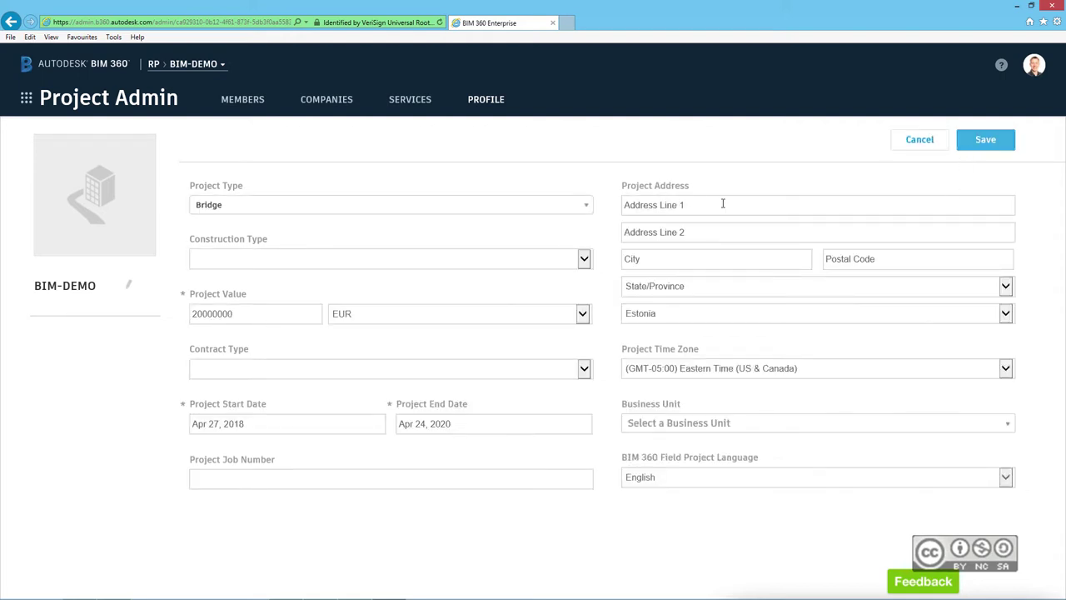
{"action": "left_click", "coordinate": [920, 140]}
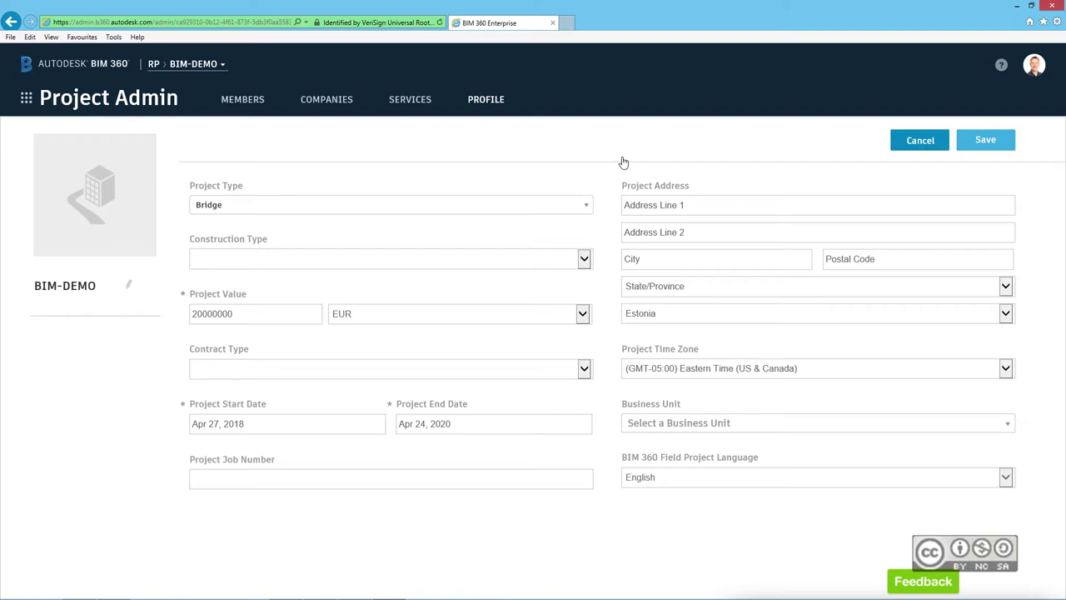
{"action": "left_click", "coordinate": [244, 101]}
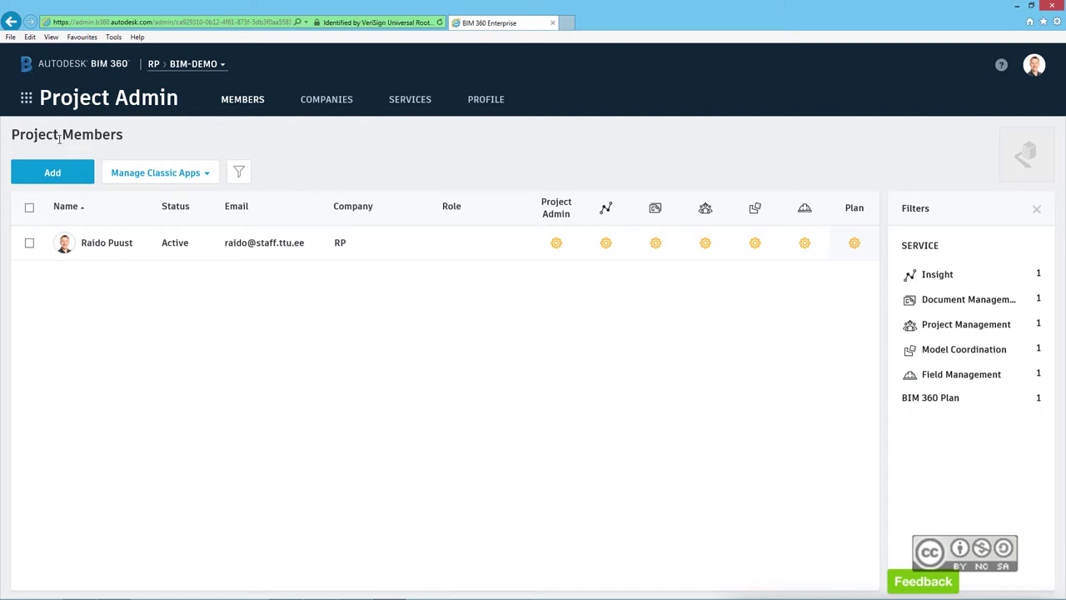
{"action": "left_click", "coordinate": [48, 175]}
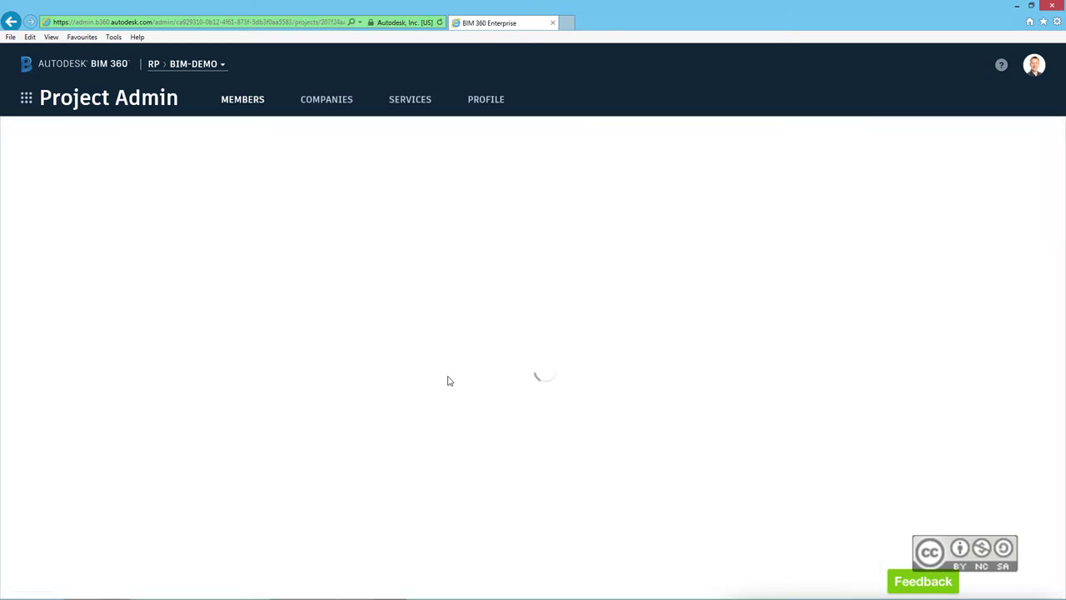
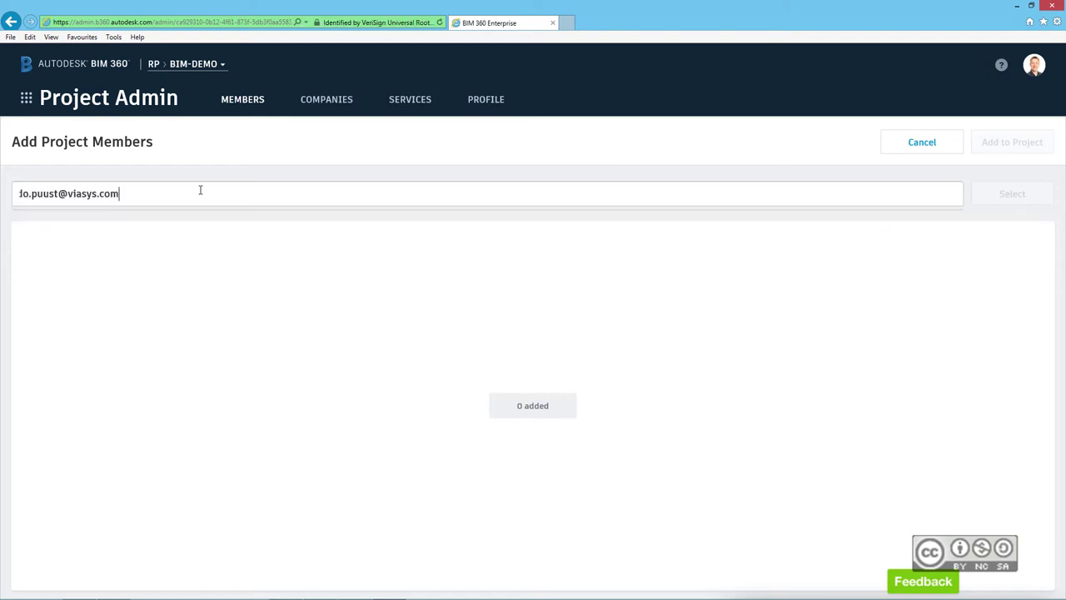
{"action": "key", "text": "Return"}
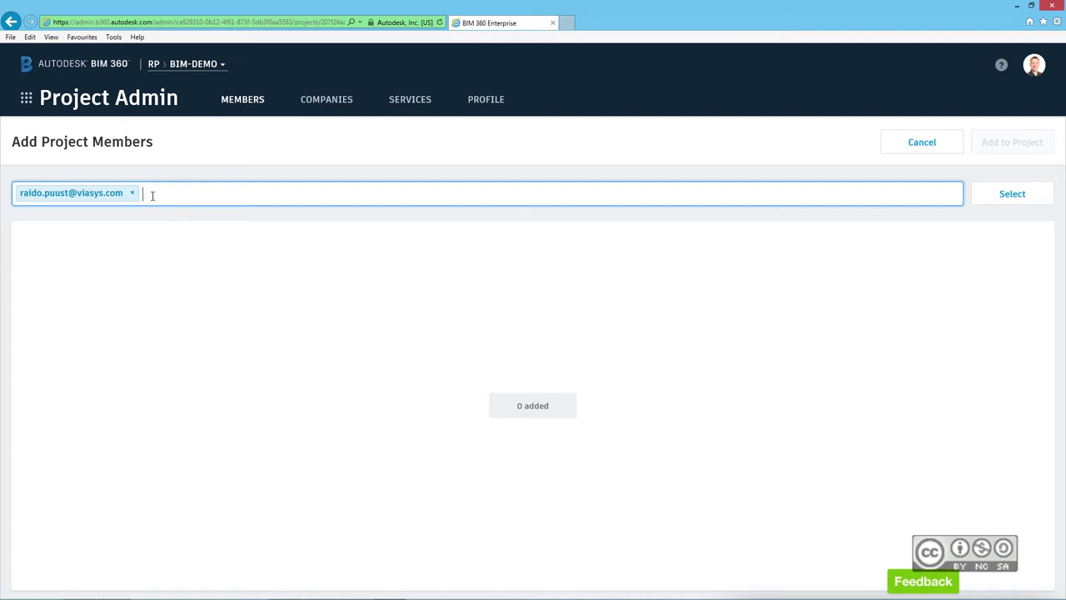
{"action": "left_click", "coordinate": [1014, 200]}
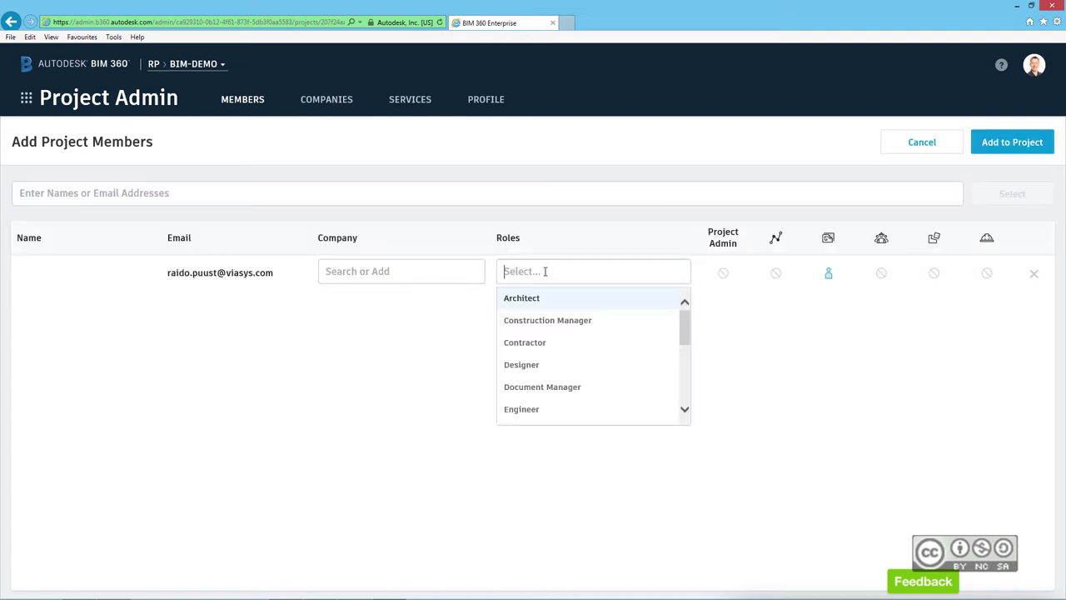
{"action": "left_click", "coordinate": [545, 272]}
{"action": "left_click", "coordinate": [522, 409]}
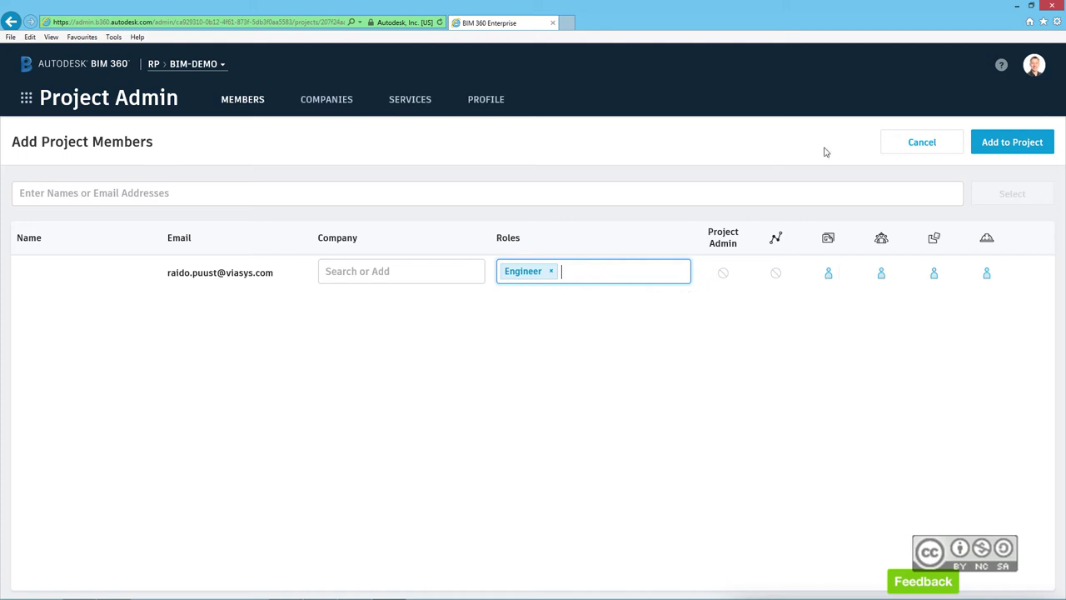
{"action": "left_click", "coordinate": [973, 149]}
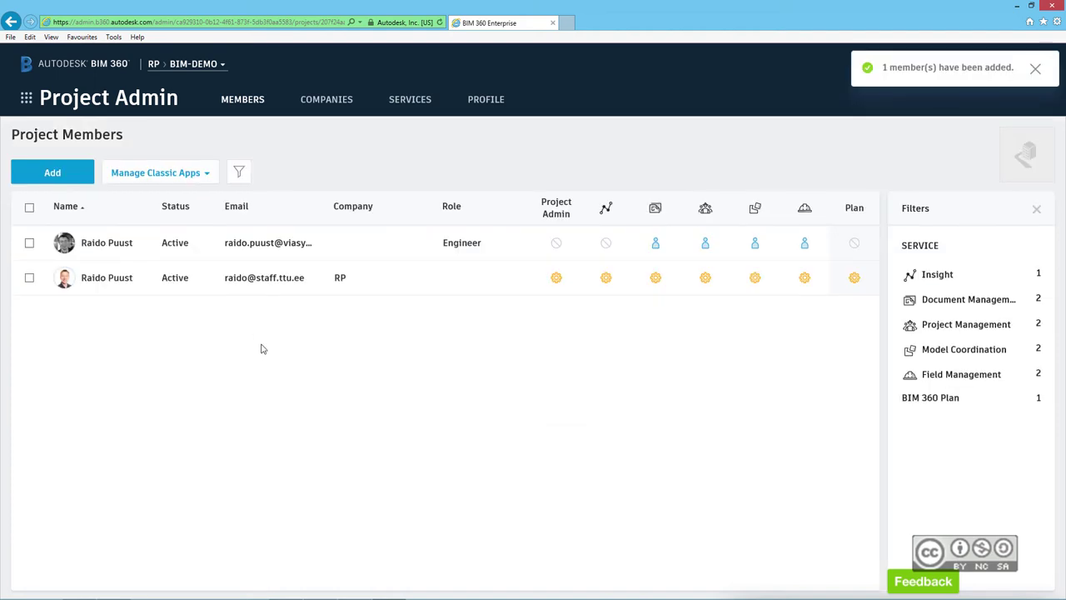